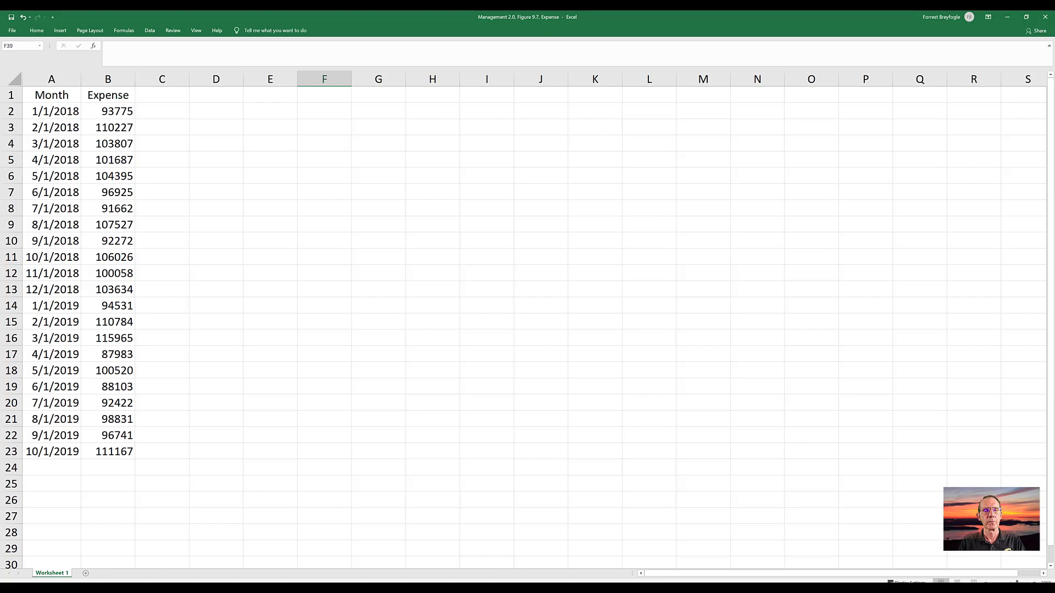
Review the Word notes on reporting continuous-response metrics, then return to the IEE Chart Builder page.
key("alt+Tab")
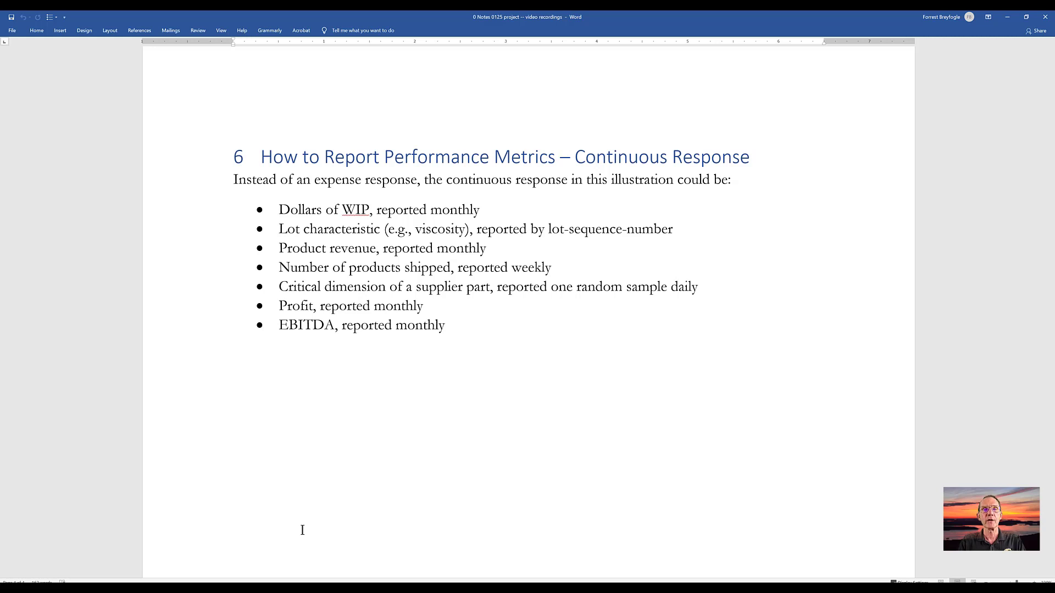
key("alt+Tab")
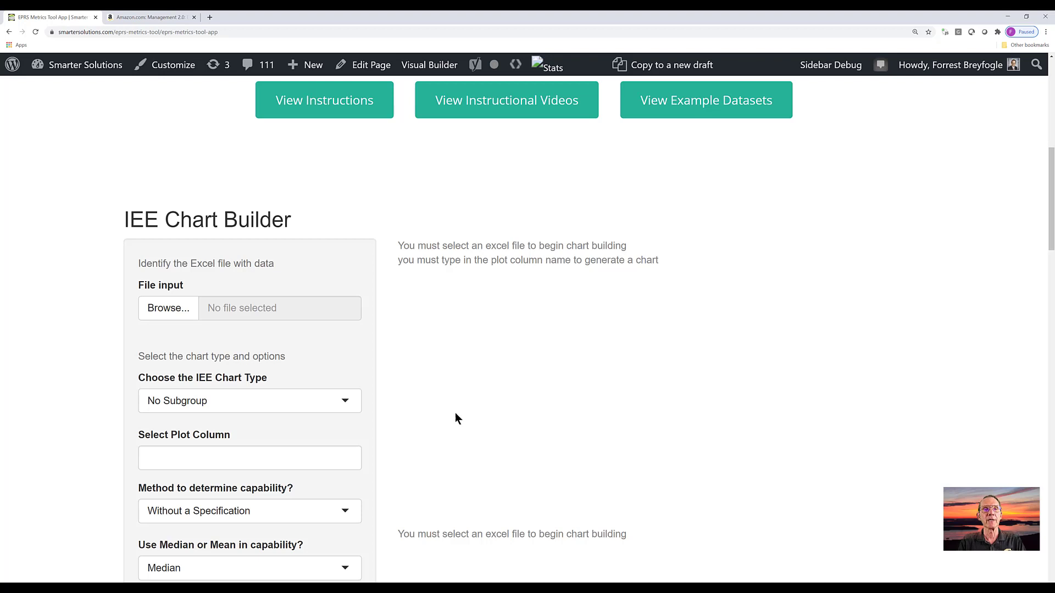
Upload the 'Management 2.0, Figure 9.7, Expense' workbook as the chart's data source.
left_click(173, 307)
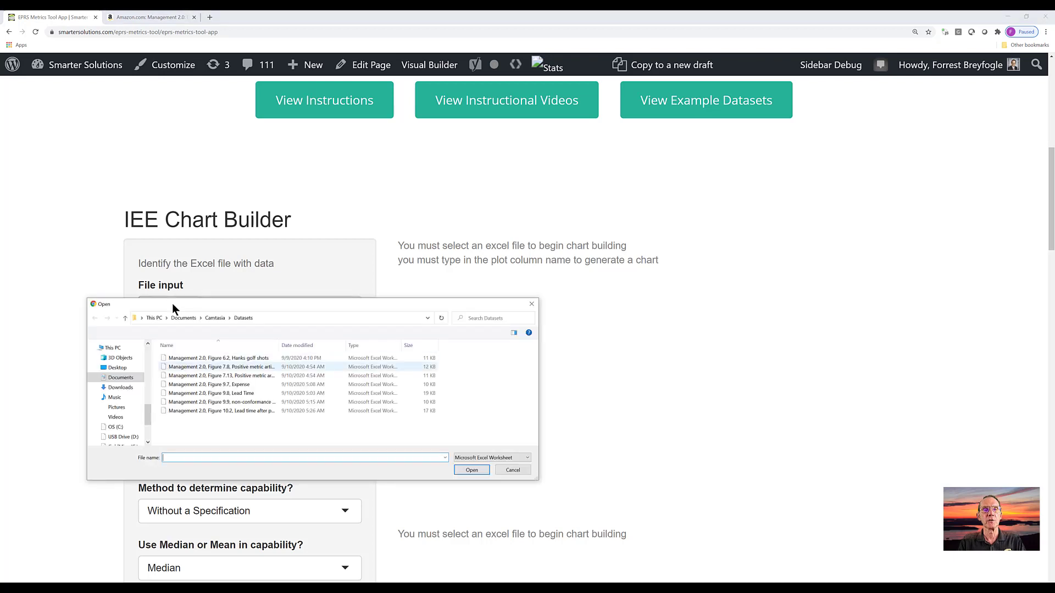
left_click(223, 385)
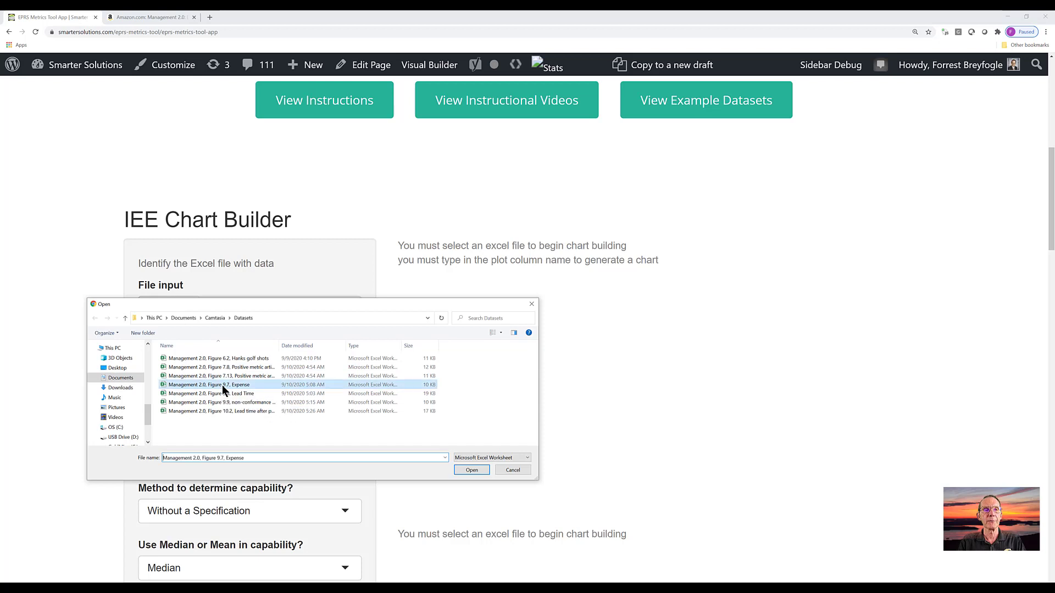
left_click(474, 468)
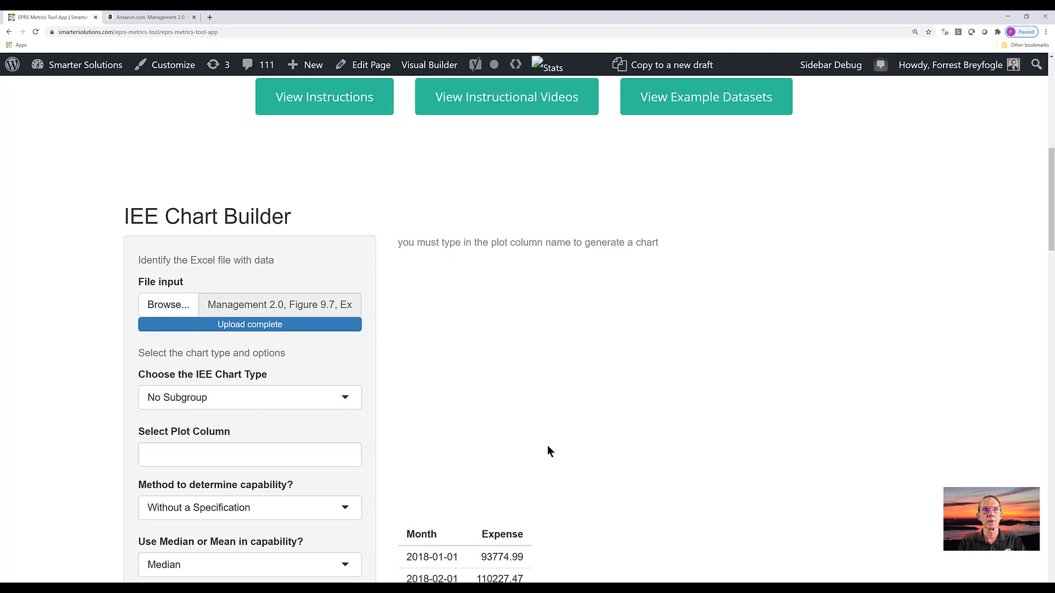
Keep the No Subgroup chart type and plot the Expense column, giving a median of 100411.04.
scroll(548, 445, "down", 2)
scroll(548, 446, "down", 1)
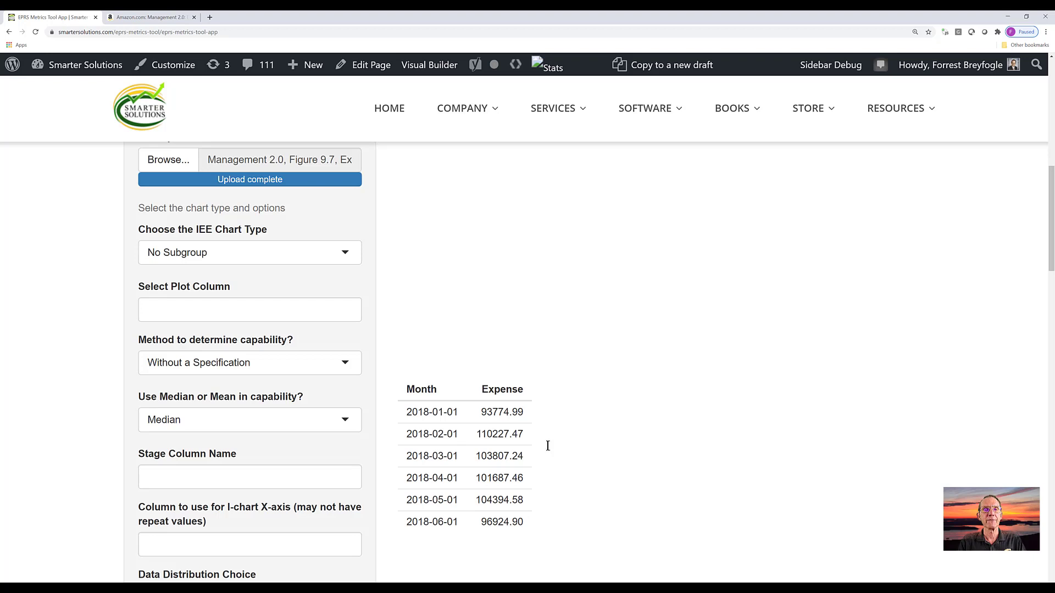
left_click(348, 256)
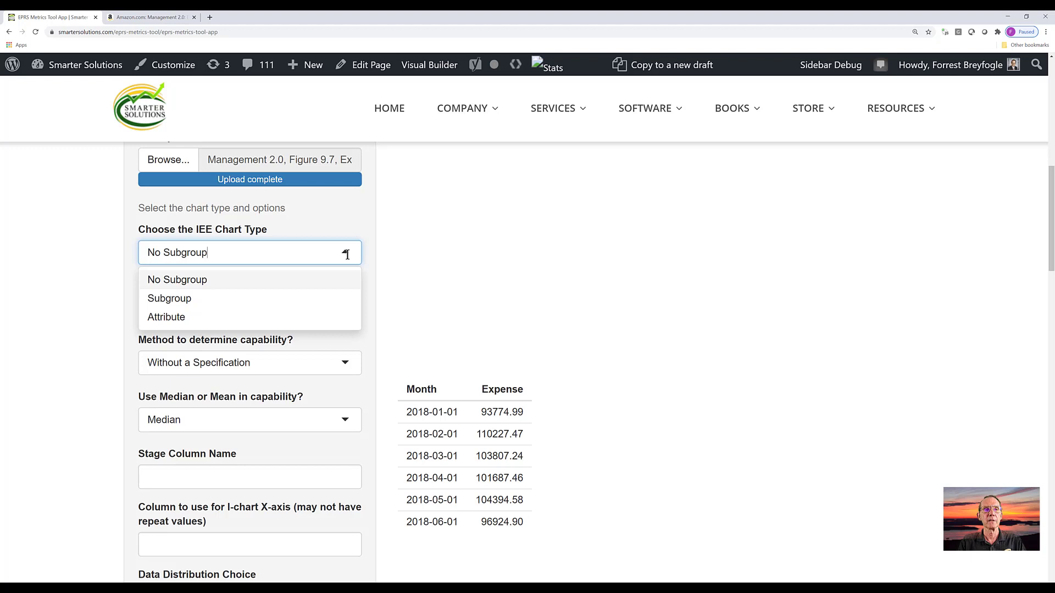
left_click(384, 265)
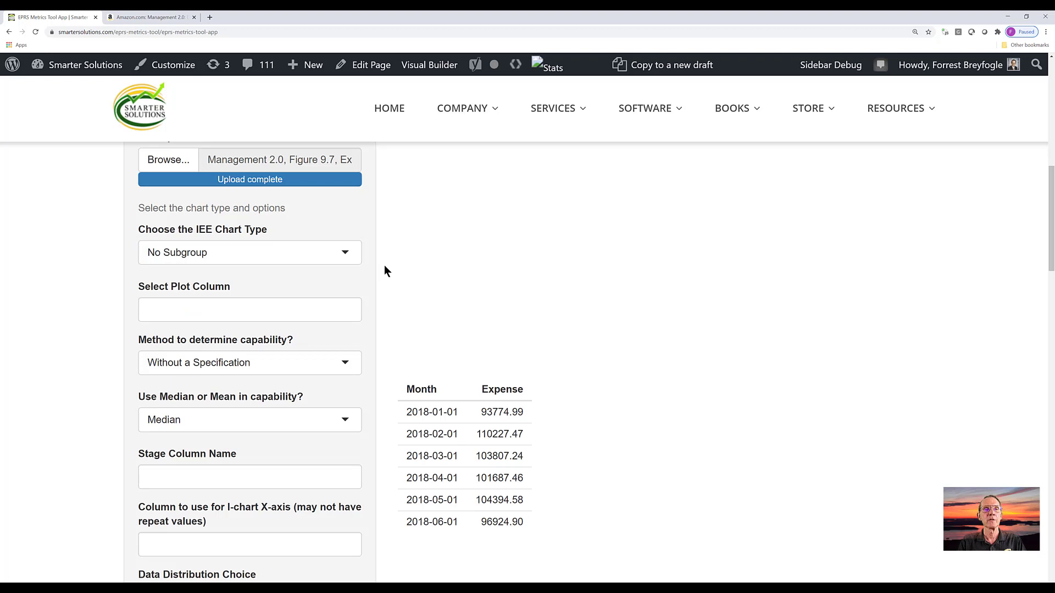
left_click(274, 311)
left_click(161, 334)
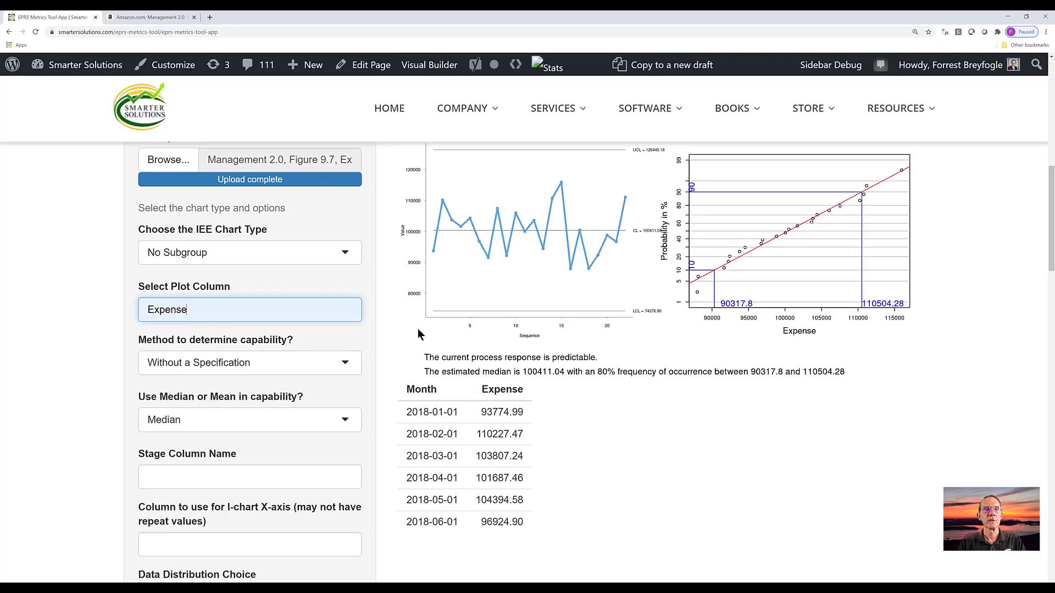
scroll(418, 329, "up", 1)
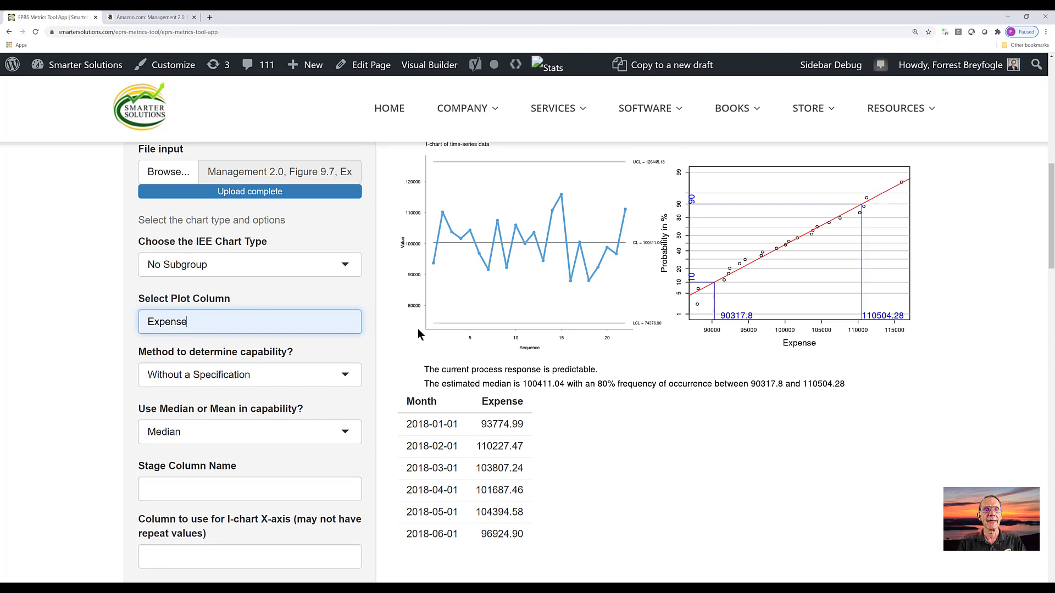
scroll(417, 329, "up", 1)
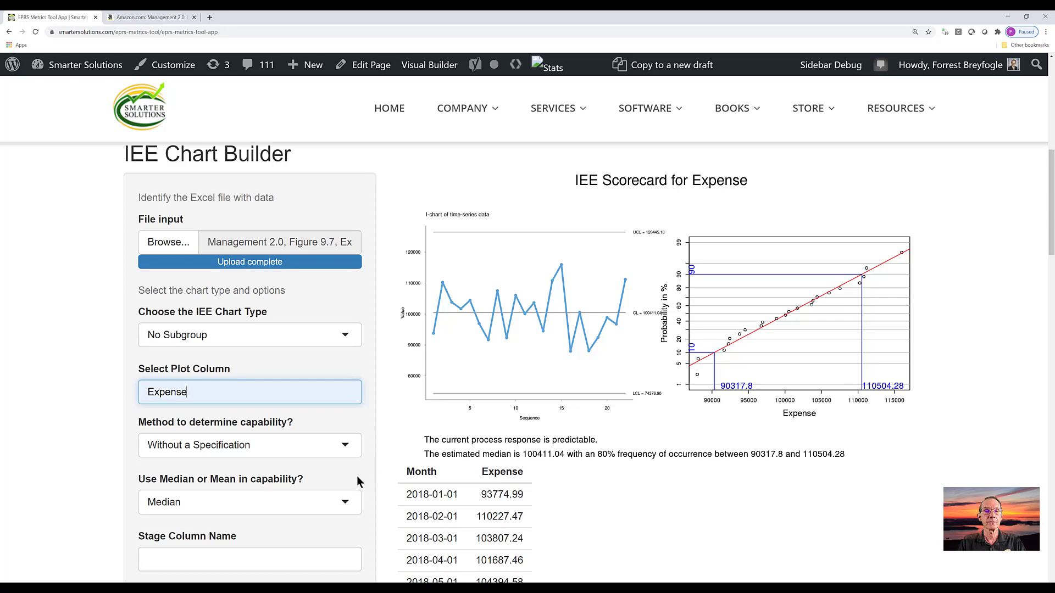
Base capability on upper and lower specifications of 110000 and 90000, giving 20% non-conformance.
left_click(345, 503)
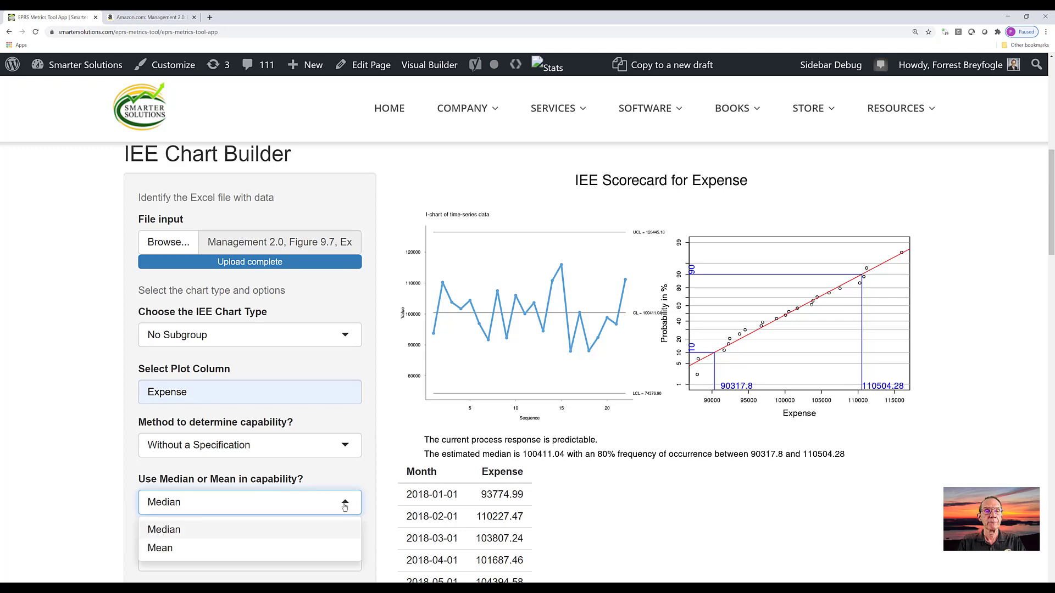
left_click(346, 447)
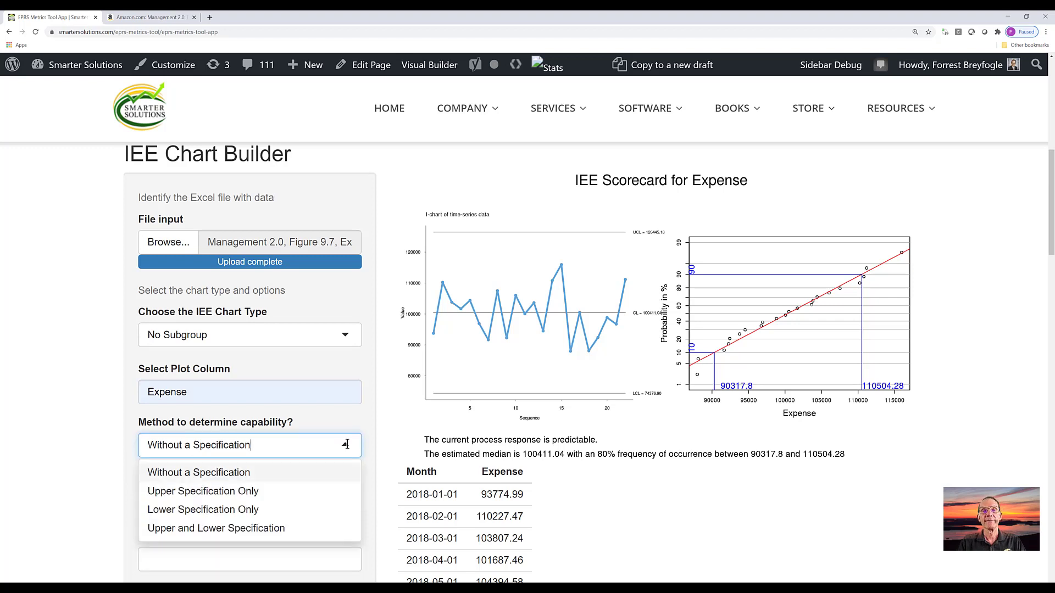
left_click(281, 529)
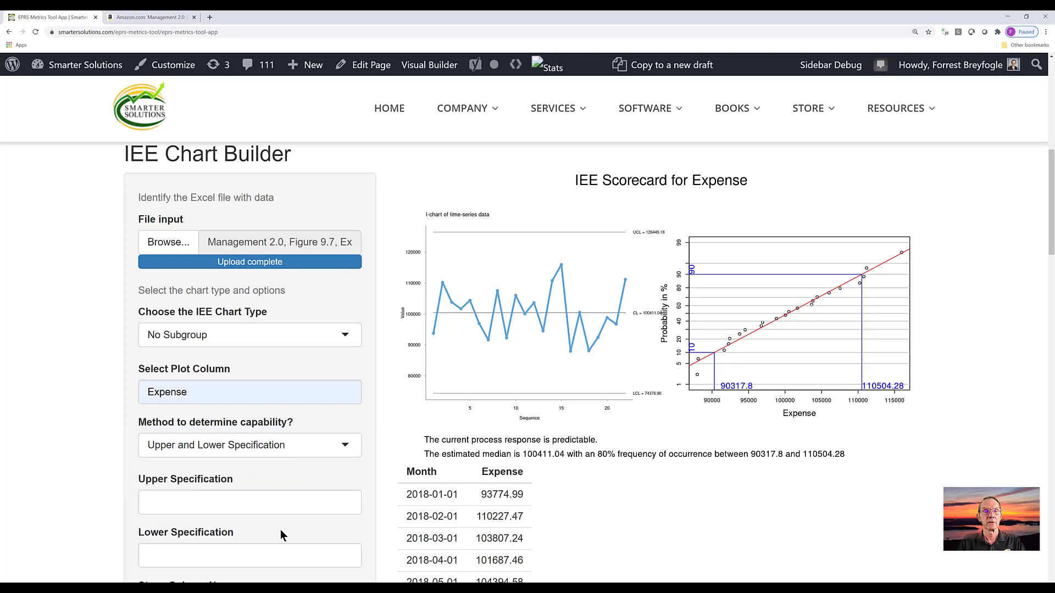
left_click(253, 509)
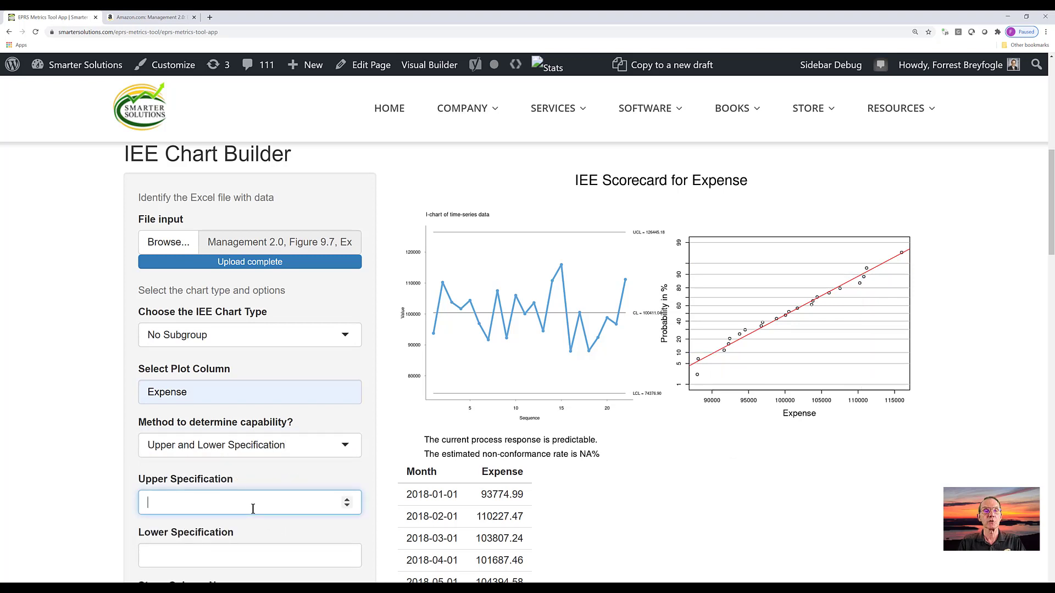
type("11")
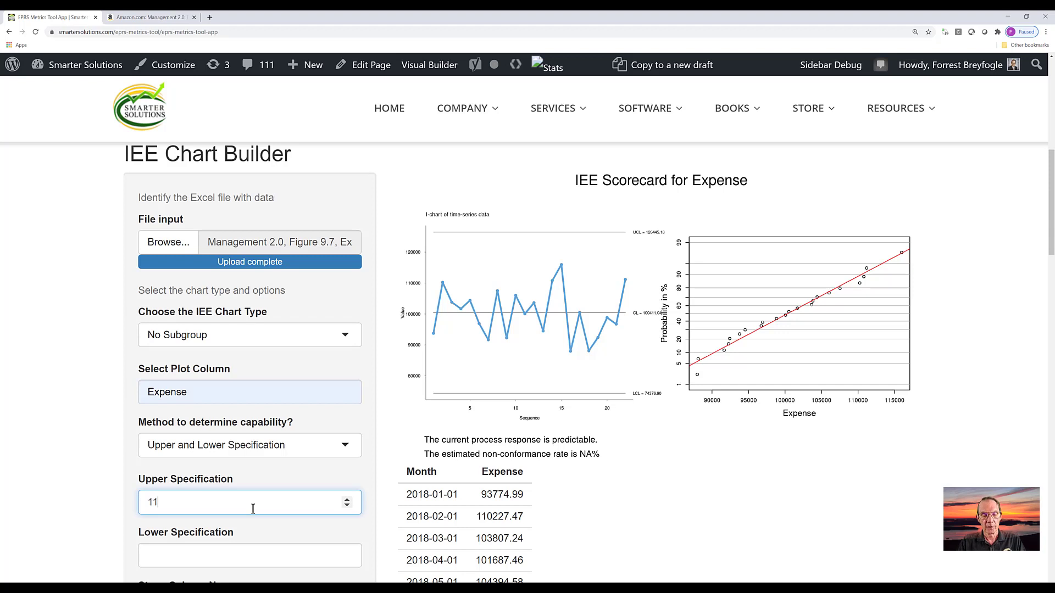
type("0000")
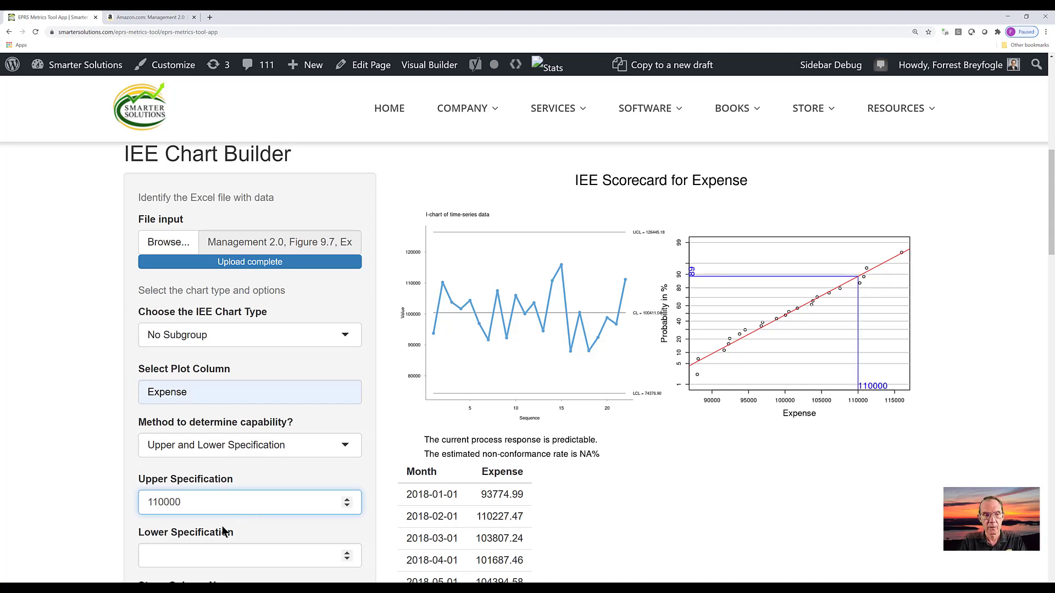
left_click(179, 551)
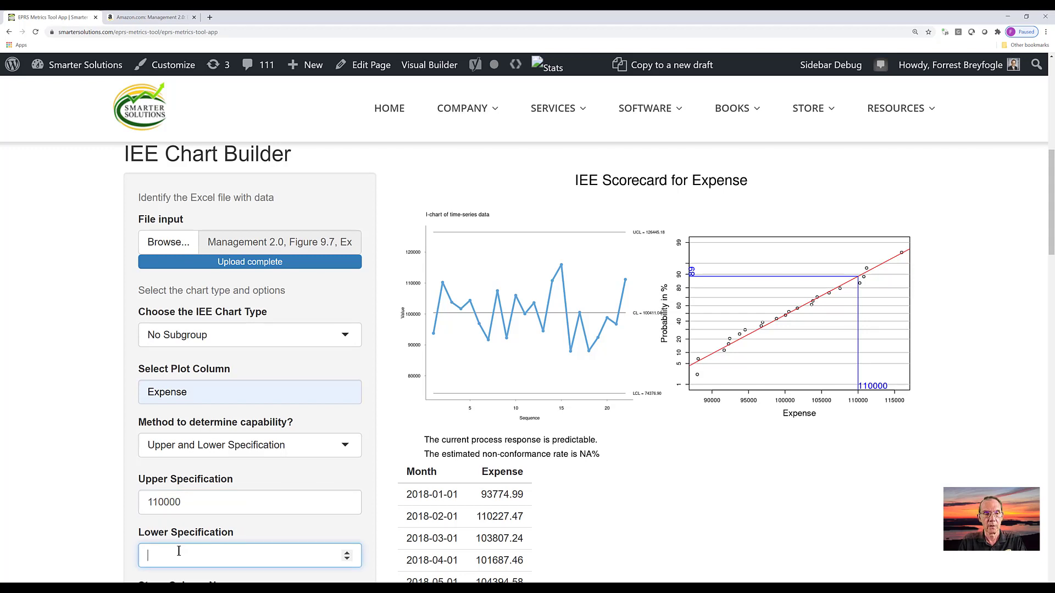
type("90000")
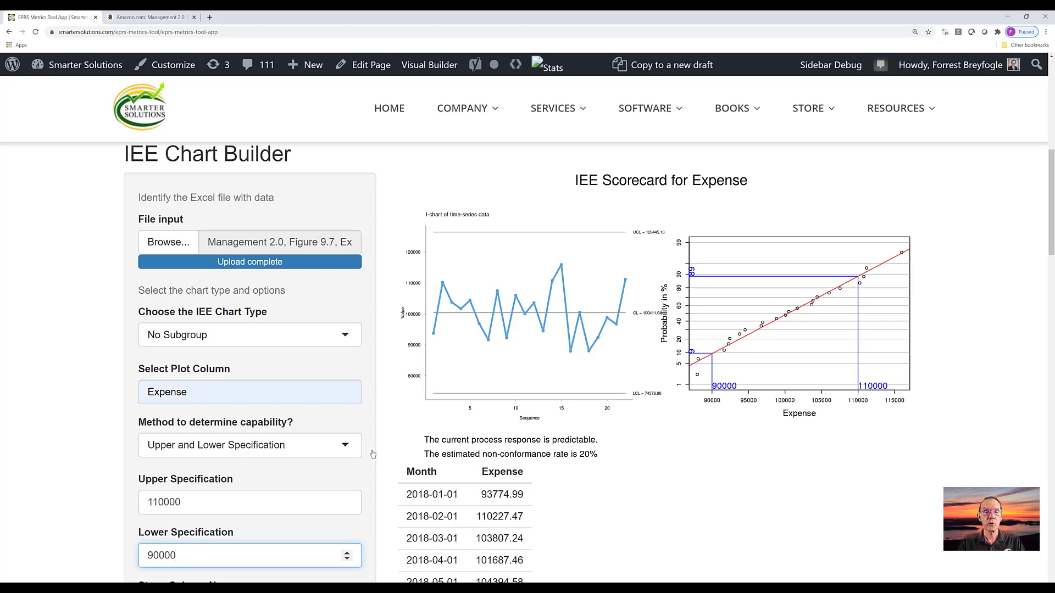
left_click(346, 446)
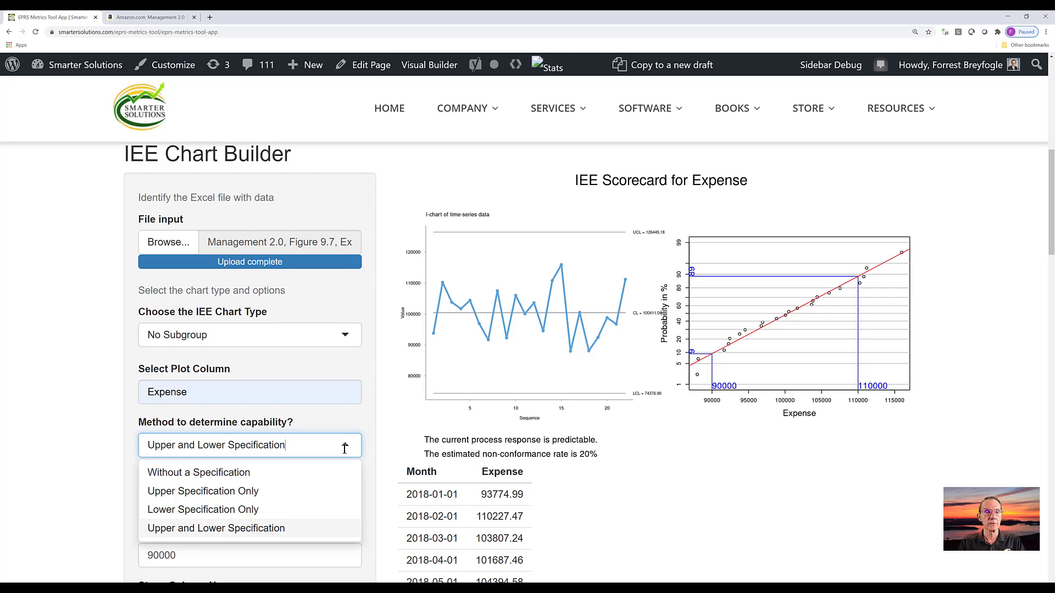
Switch capability to Without a Specification and use the Month column for the I-chart X-axis.
left_click(298, 472)
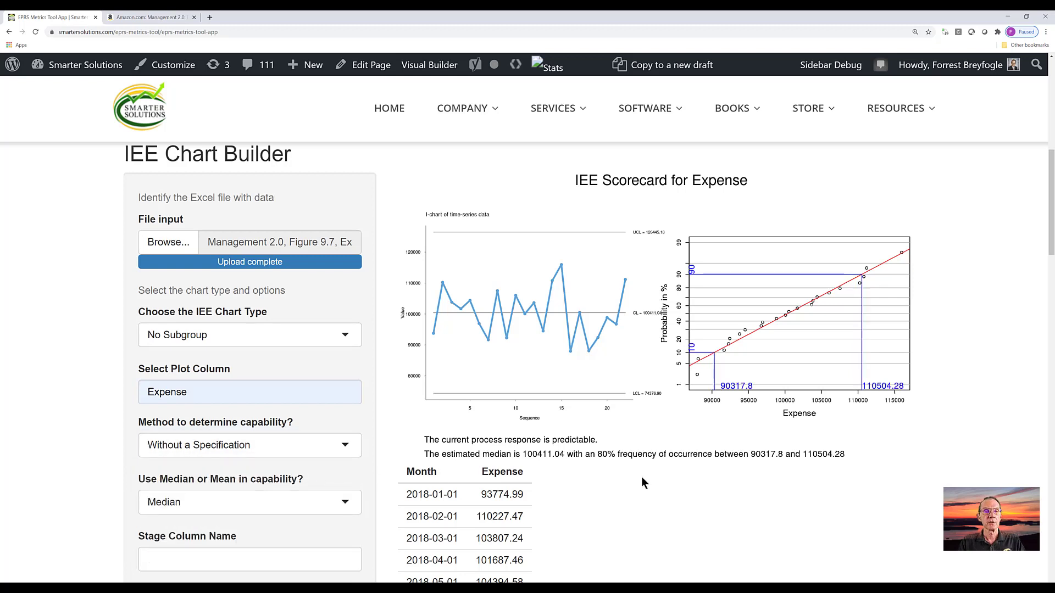
scroll(642, 477, "down", 3)
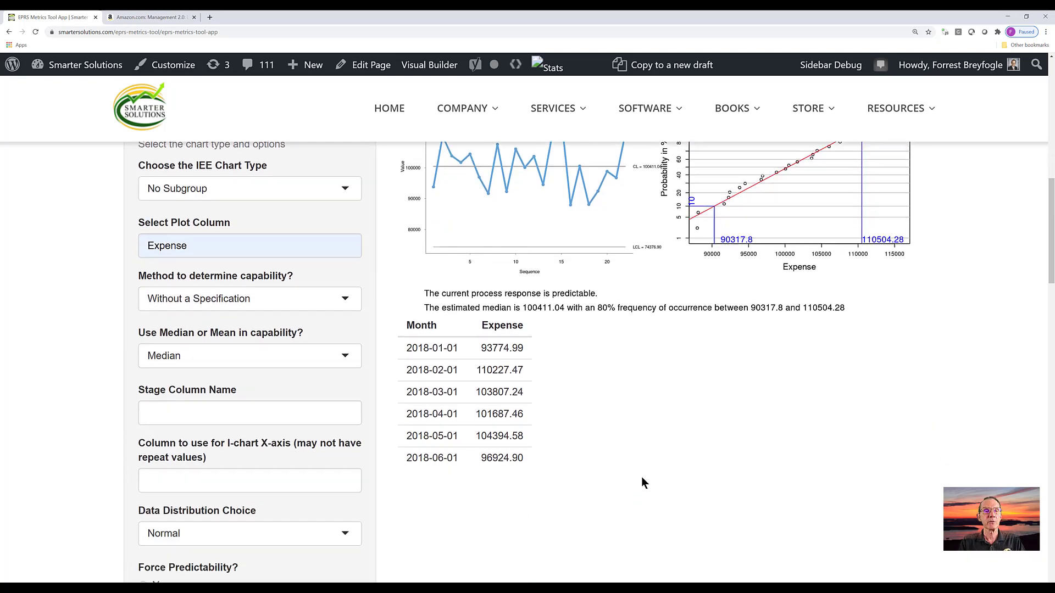
scroll(642, 478, "down", 2)
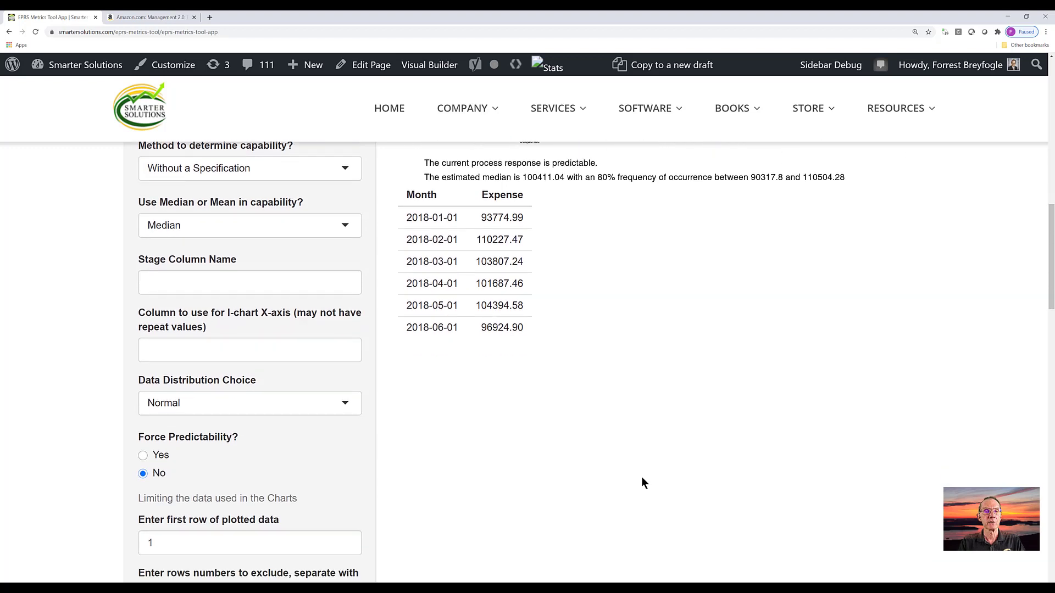
scroll(643, 482, "down", 2)
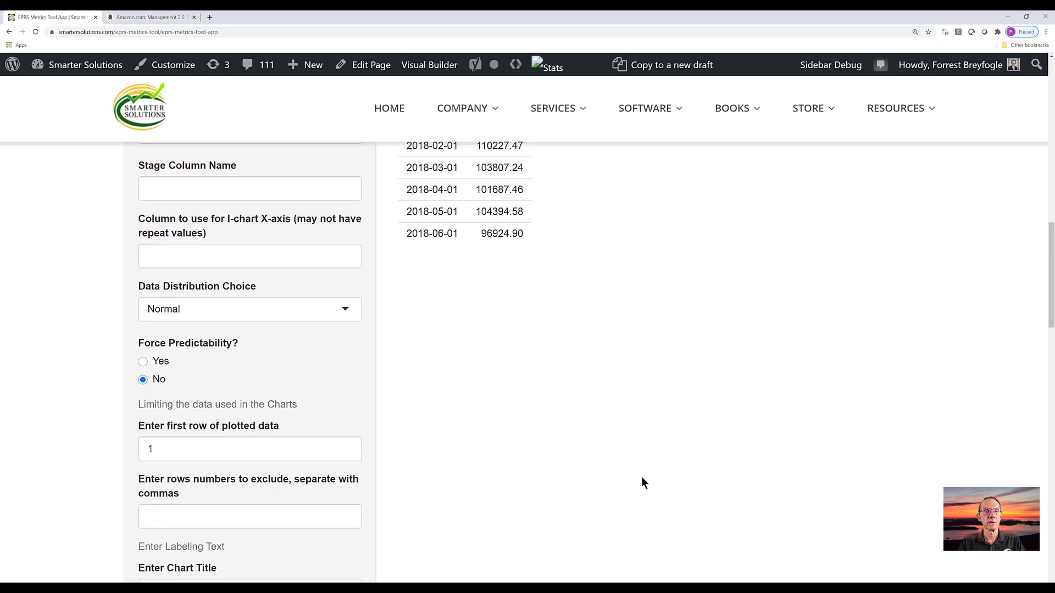
left_click(237, 257)
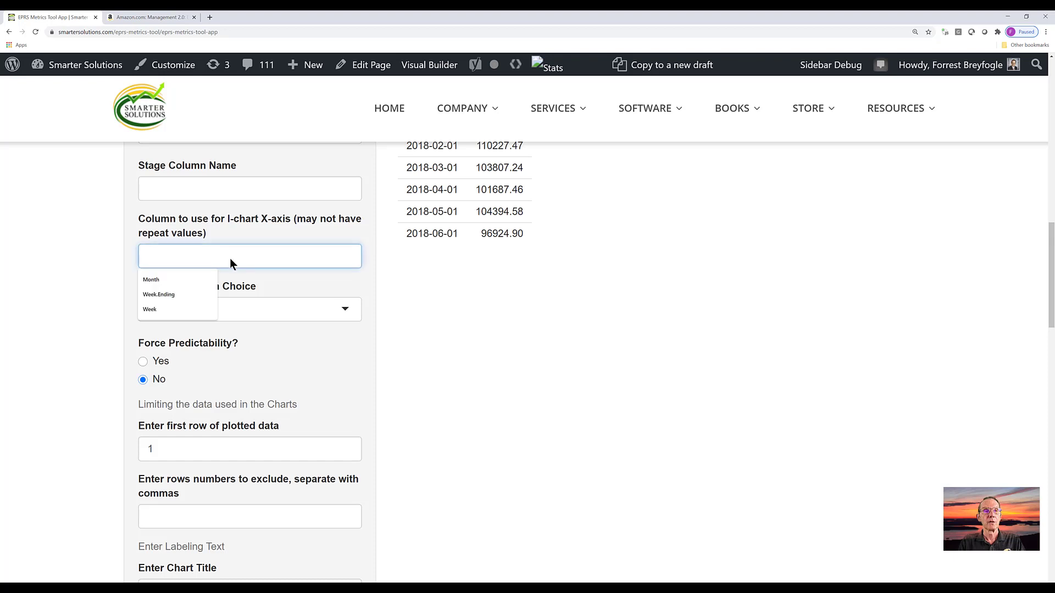
left_click(167, 279)
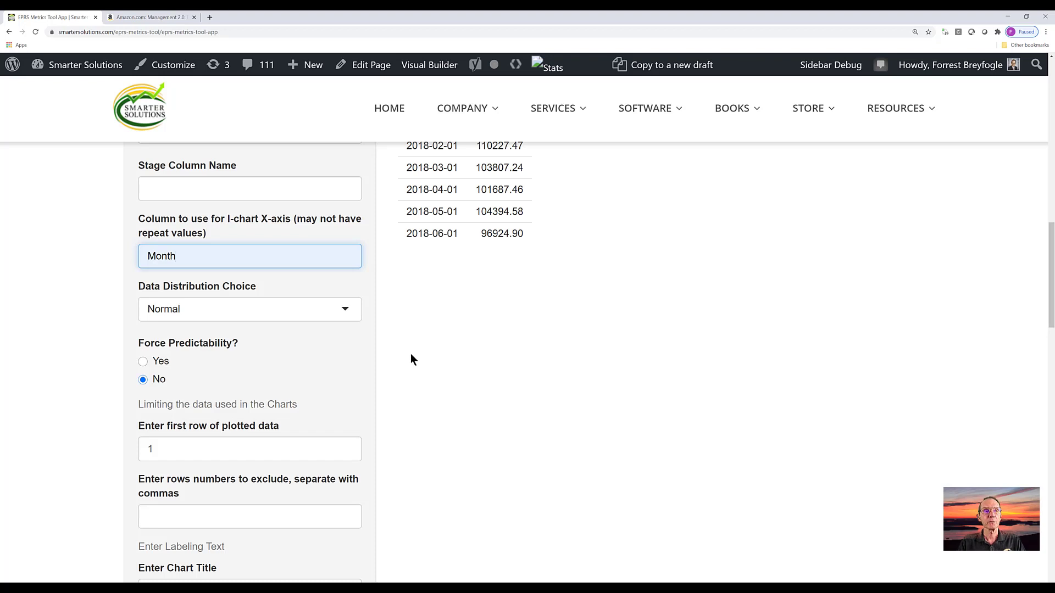
Set the chart title to Expense.
scroll(411, 354, "down", 1)
scroll(410, 360, "down", 1)
scroll(410, 359, "down", 1)
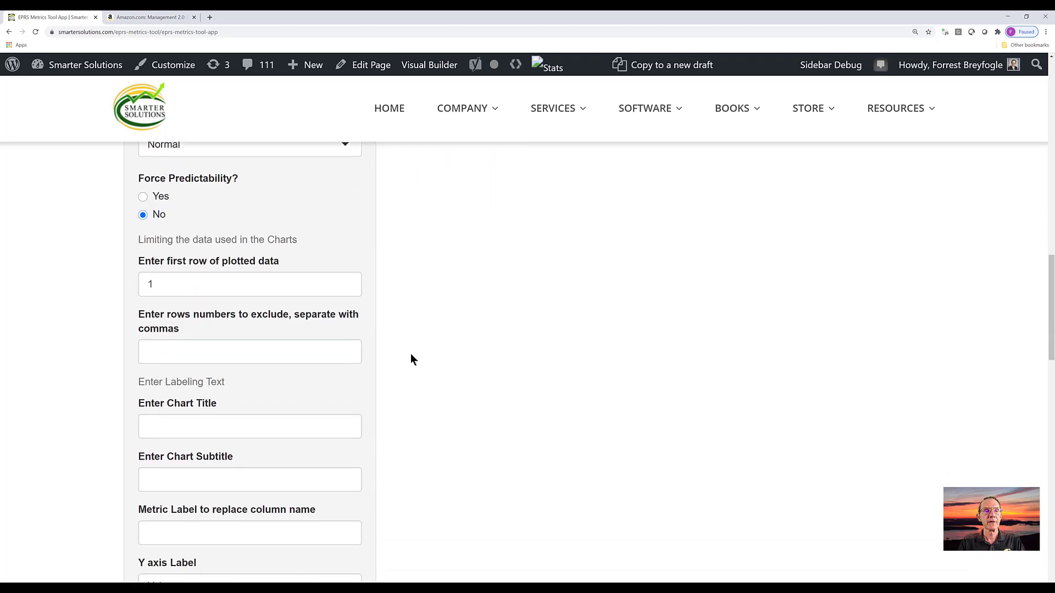
left_click(210, 425)
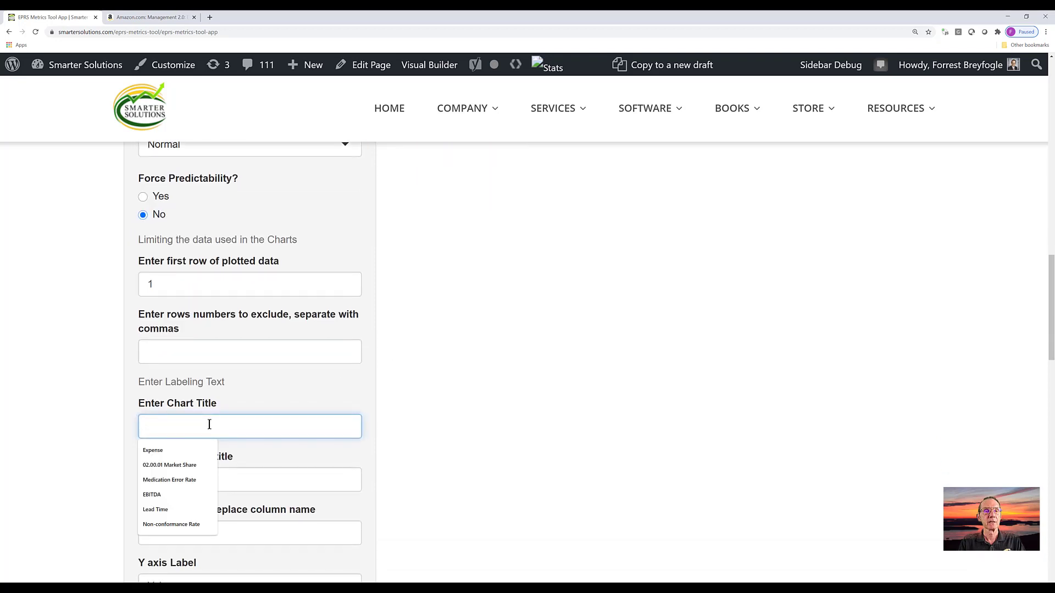
left_click(160, 450)
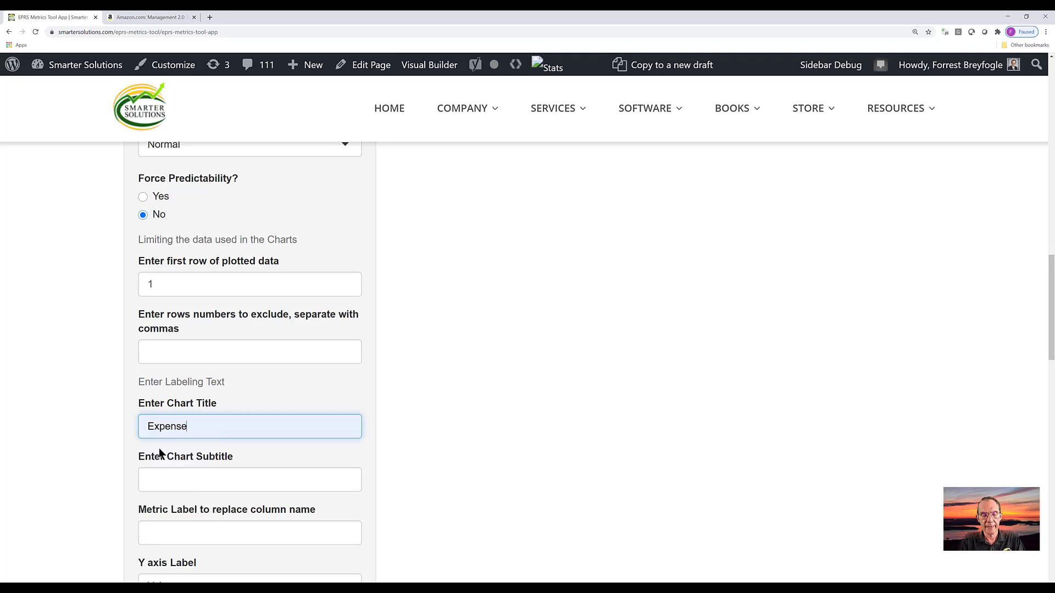
Label the Y axis Dollars and replace the Sequence X-axis label with Month.
left_click(178, 530)
scroll(177, 529, "down", 1)
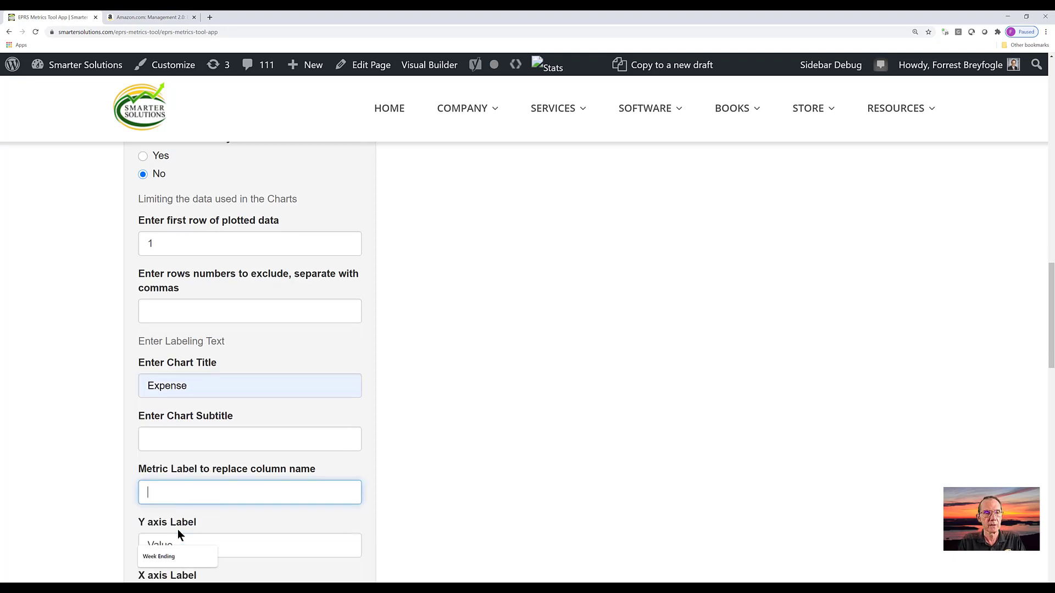
scroll(178, 530, "down", 2)
key("Tab")
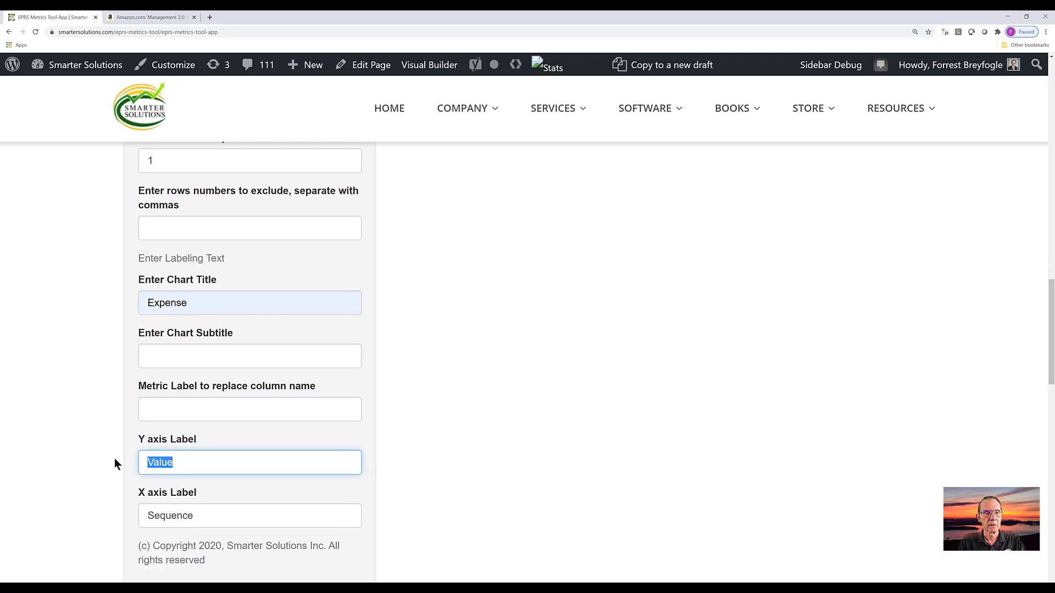
type("D")
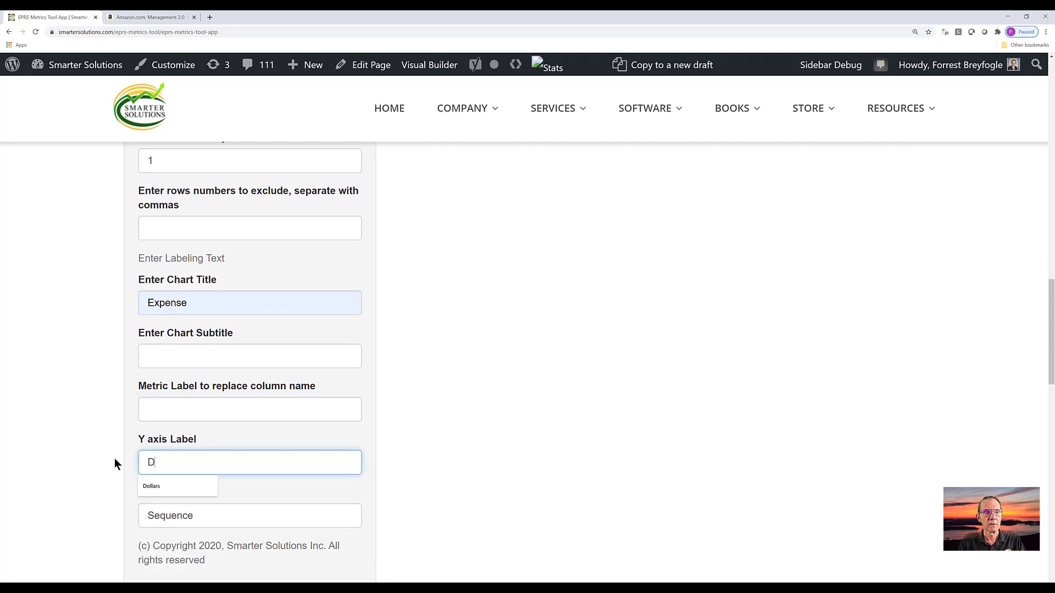
type("ollars")
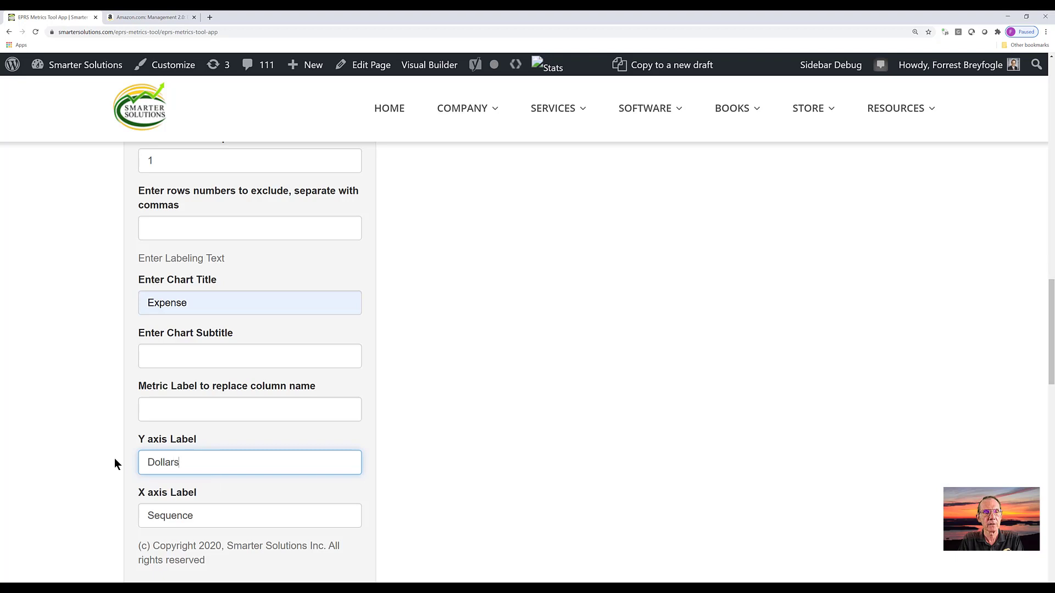
left_click(182, 515)
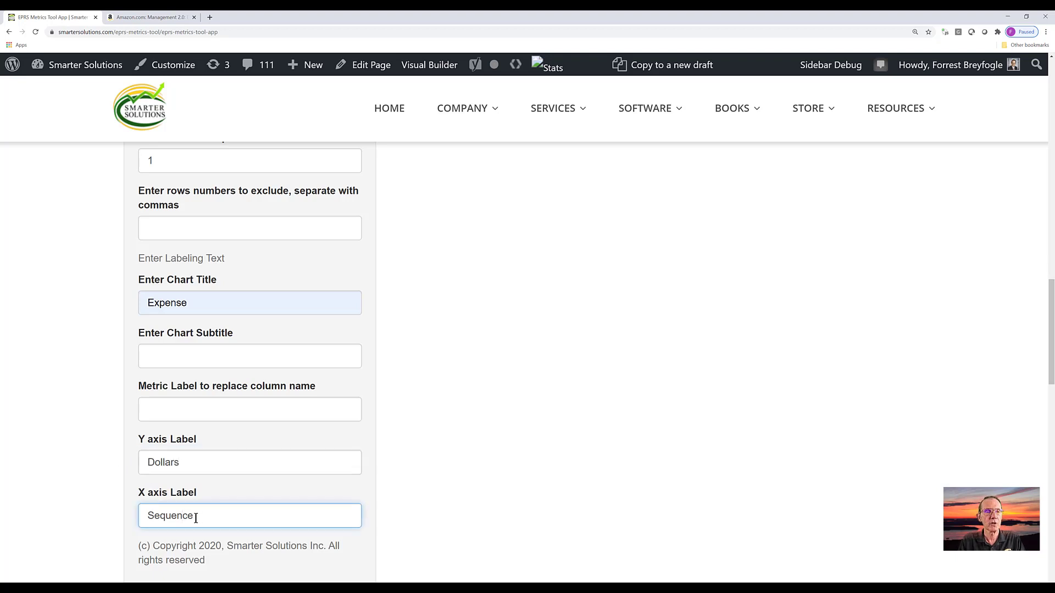
left_click_drag(195, 518, 118, 518)
type("Month")
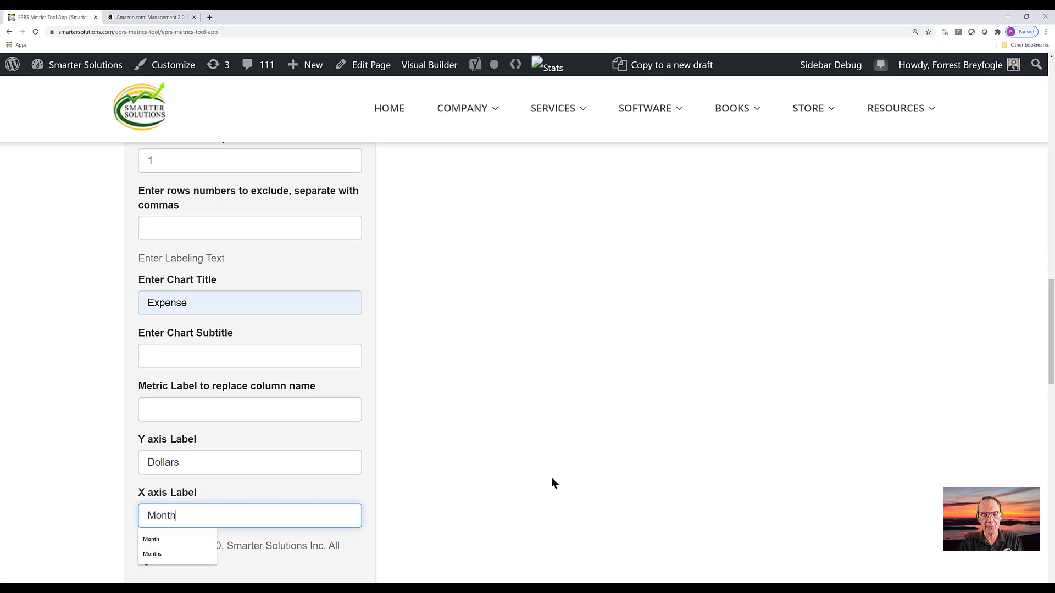
scroll(552, 477, "up", 8)
scroll(551, 483, "up", 4)
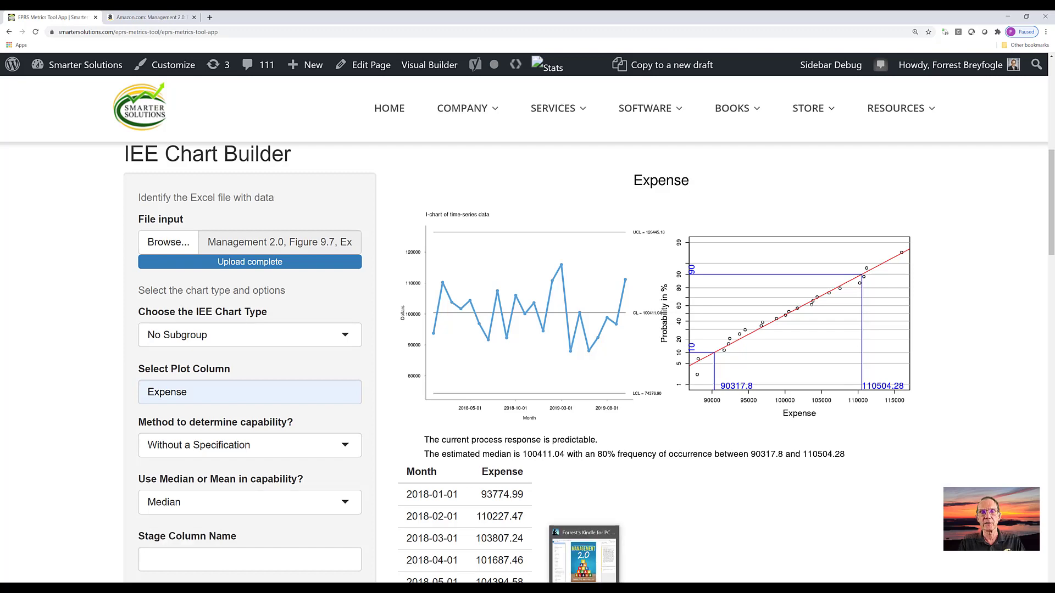
Bring Kindle for PC forward to show the Management 2.0 book and its highlights.
left_click(585, 552)
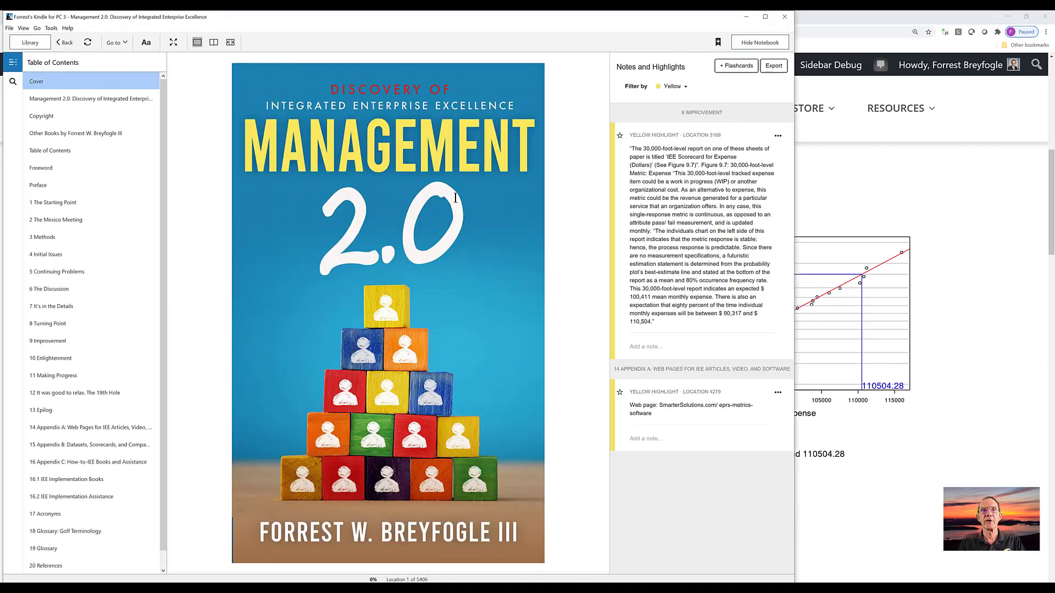
Review the Figure 9.7 and Appendix A web page highlights, then return to the Expense scorecard.
left_click(685, 231)
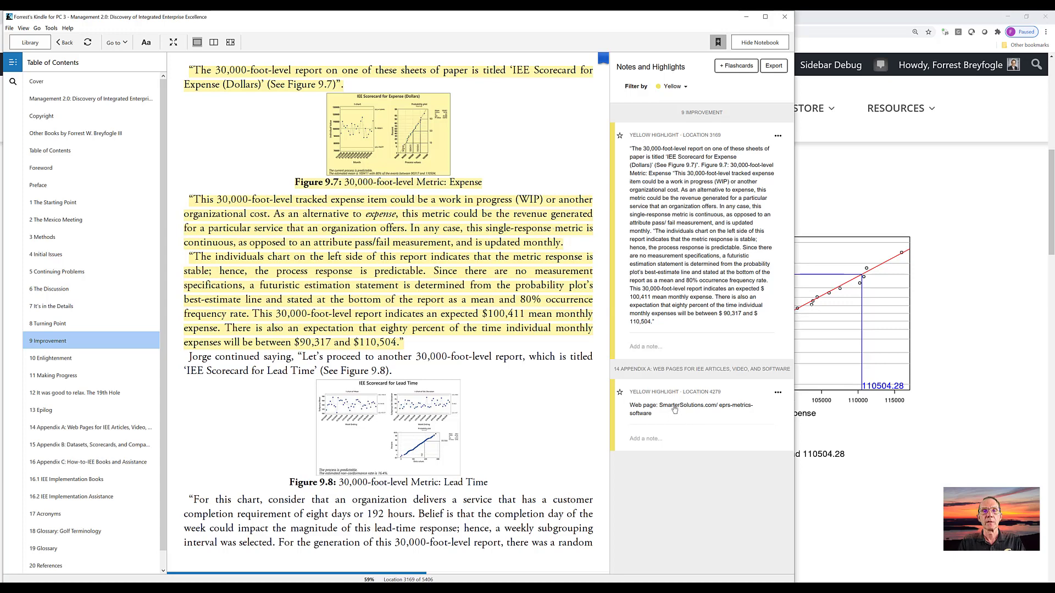
left_click(674, 410)
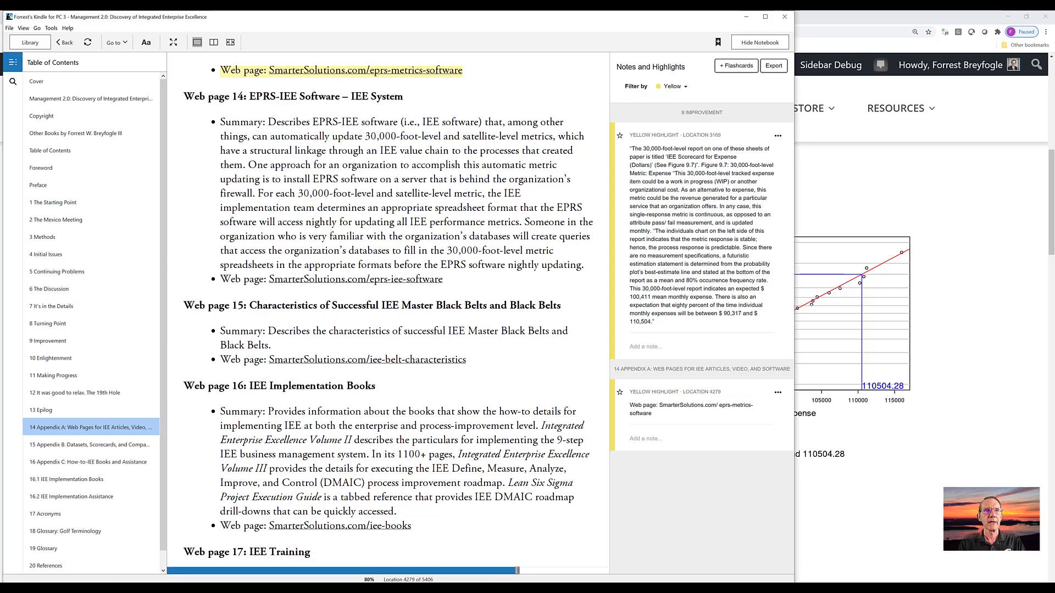
key("alt+Tab")
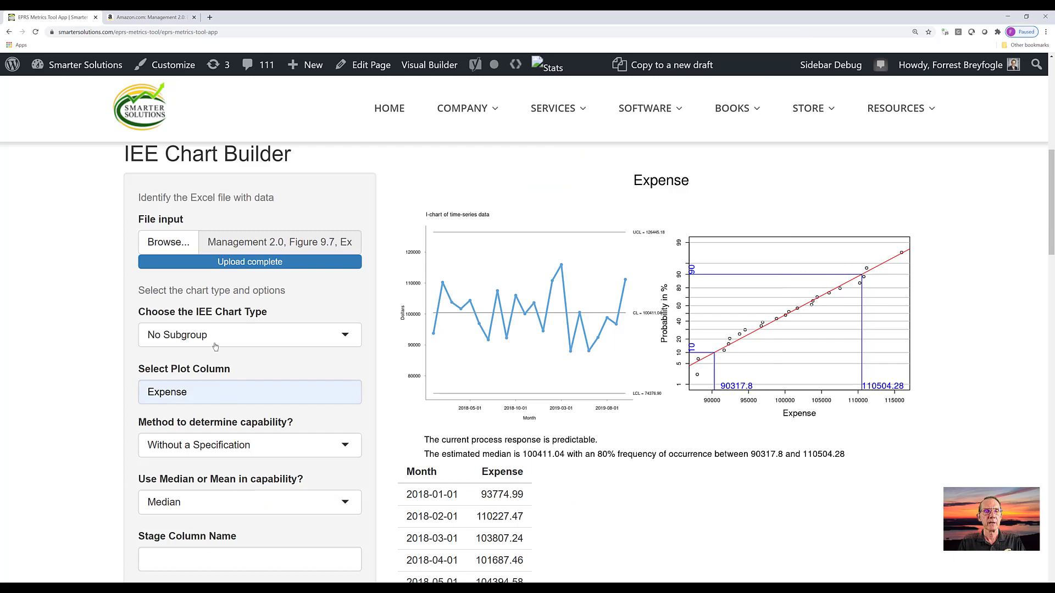
Show Amazon's Kindle Edition page for Management 2.0, priced at $2.99.
left_click(156, 18)
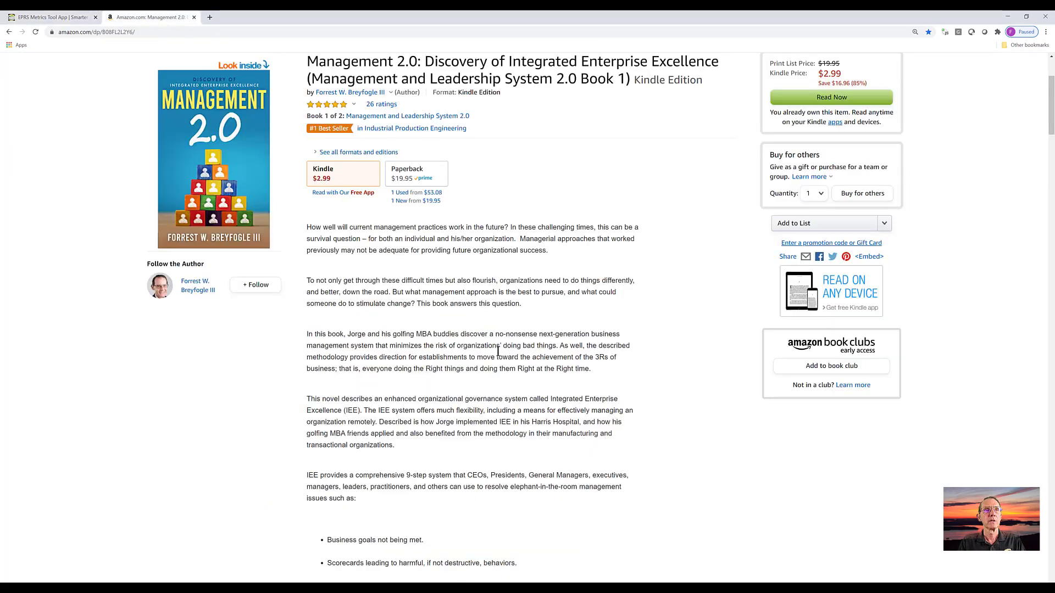